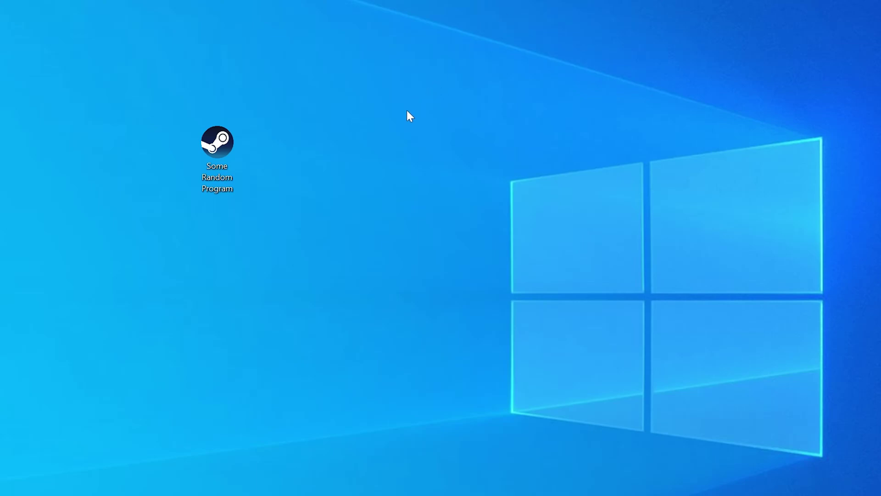
Launch Some Random Program from its desktop shortcut, raising the missing binkw32.dll error.
double_click(231, 147)
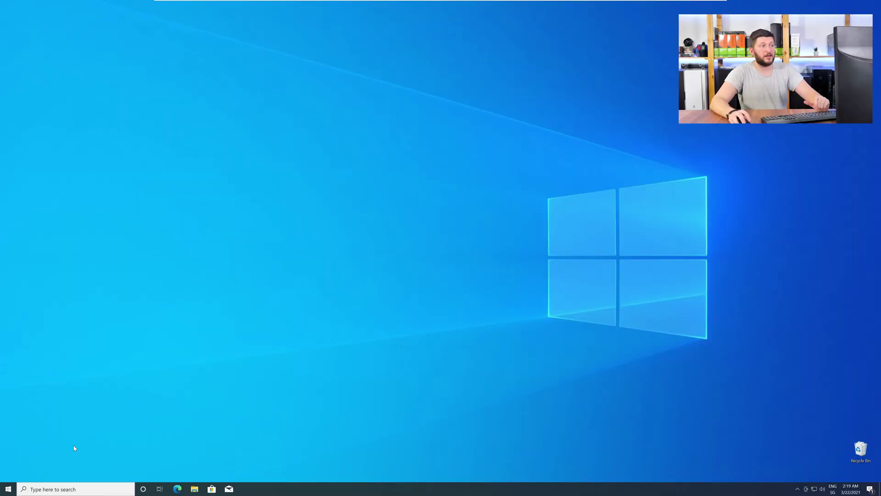
right_click(5, 489)
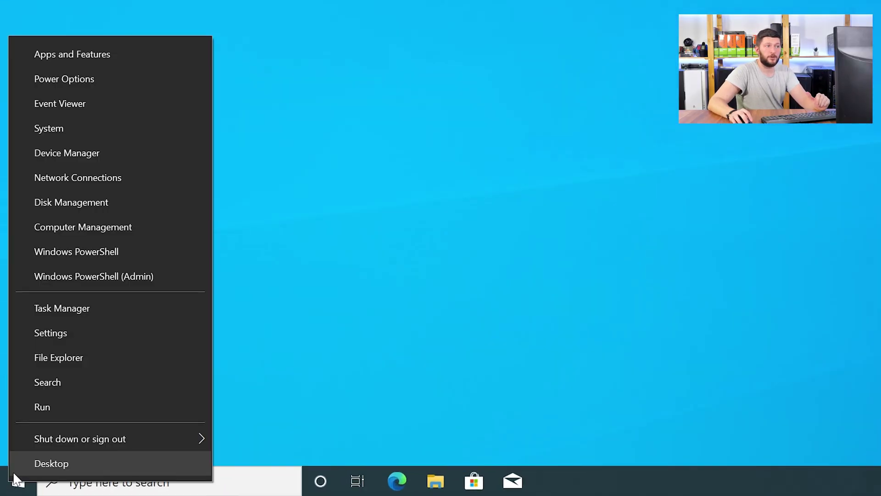
click(105, 126)
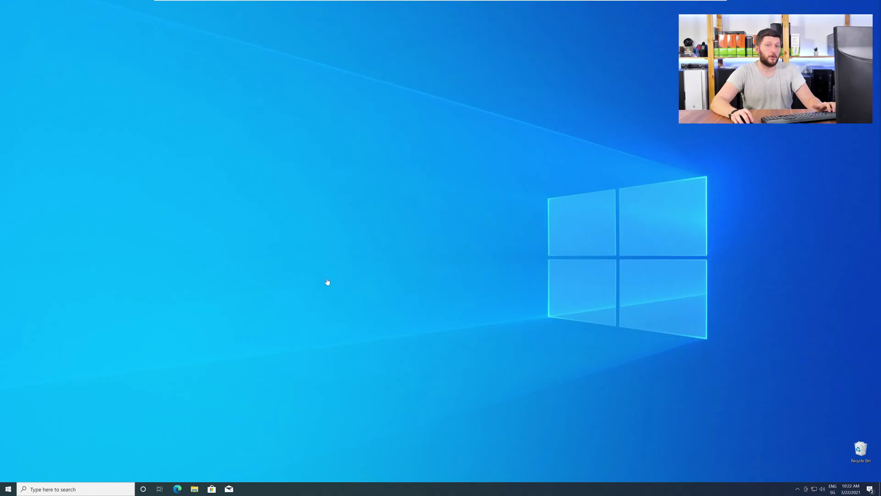
Open Edge and download the 32-bit binkw32.dll zip.
click(178, 489)
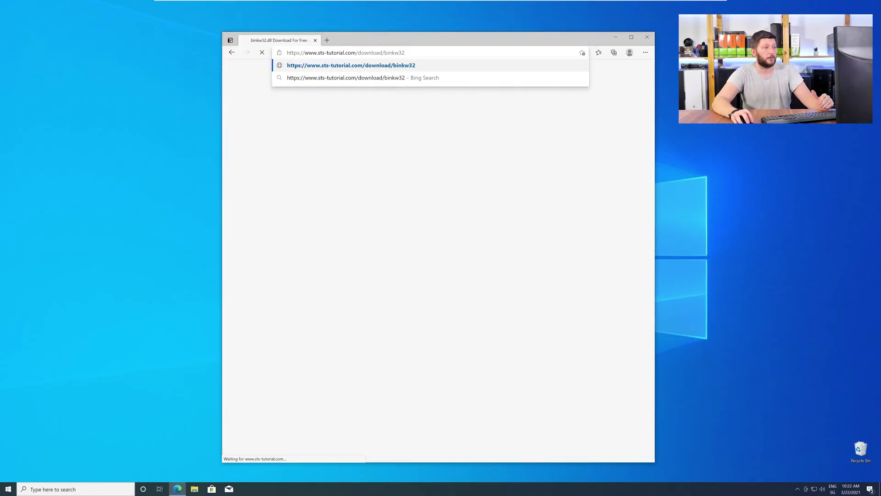
scroll(385, 215, down, 4)
scroll(385, 214, down, 8)
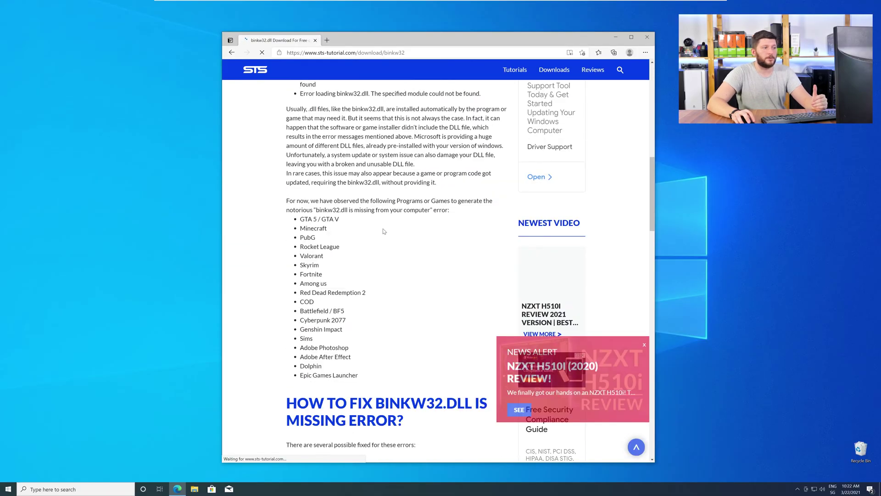
scroll(385, 214, down, 8)
scroll(385, 215, down, 6)
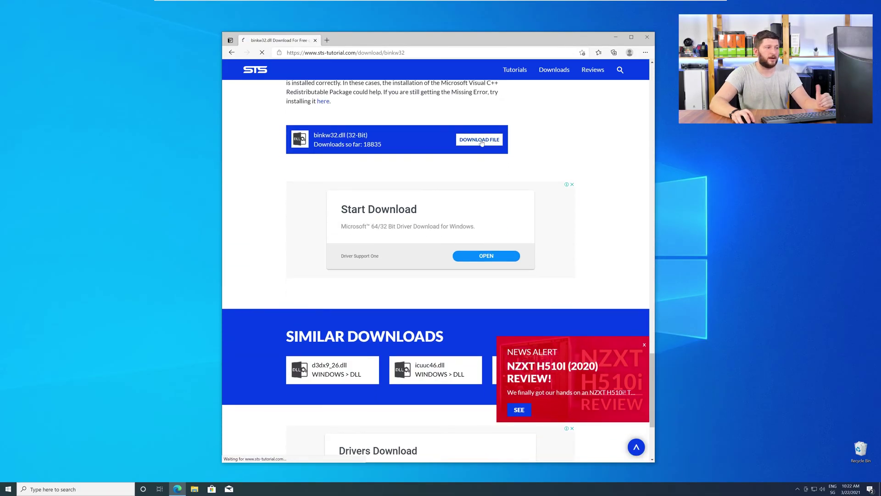
click(482, 141)
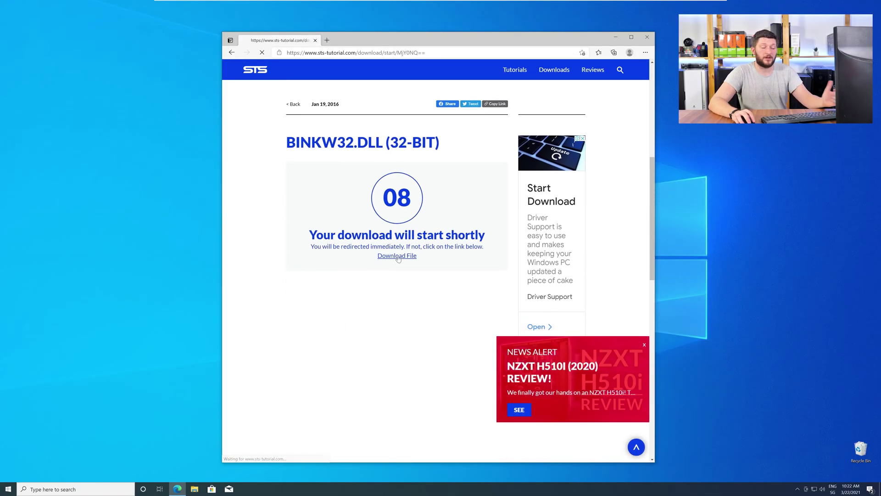
click(396, 255)
scroll(402, 349, down, 3)
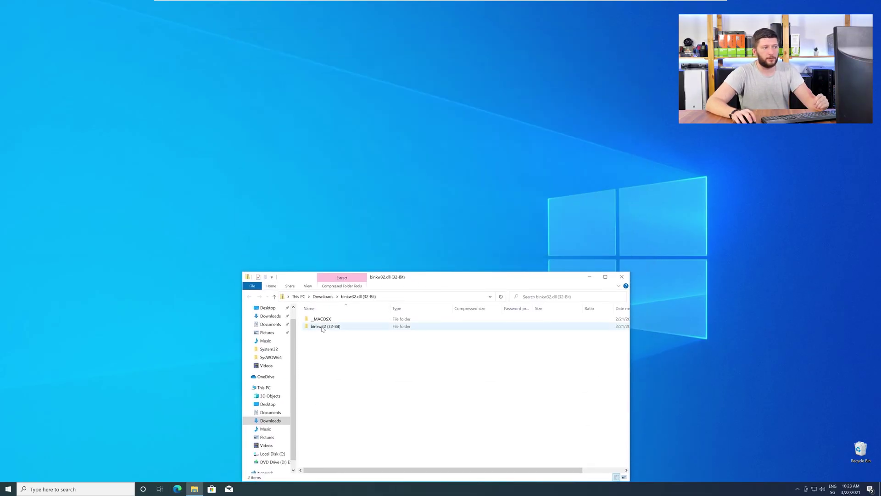
Open the binkw32 (32-Bit) archive folder and a second Explorer window at C:\Windows.
double_click(322, 326)
key(super+e)
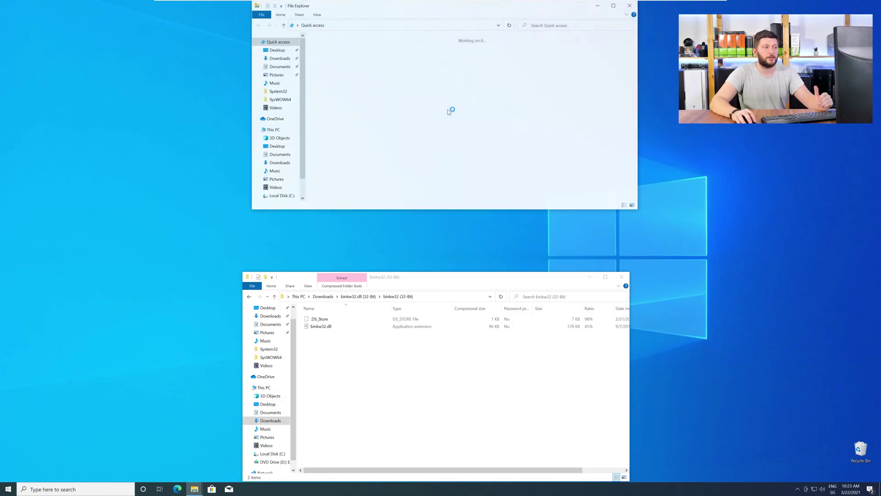
drag(445, 8, 445, 60)
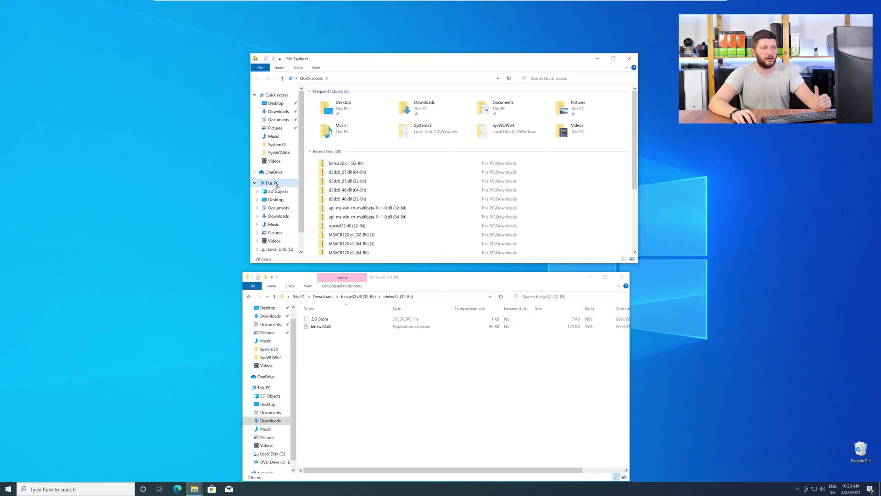
click(276, 184)
double_click(364, 173)
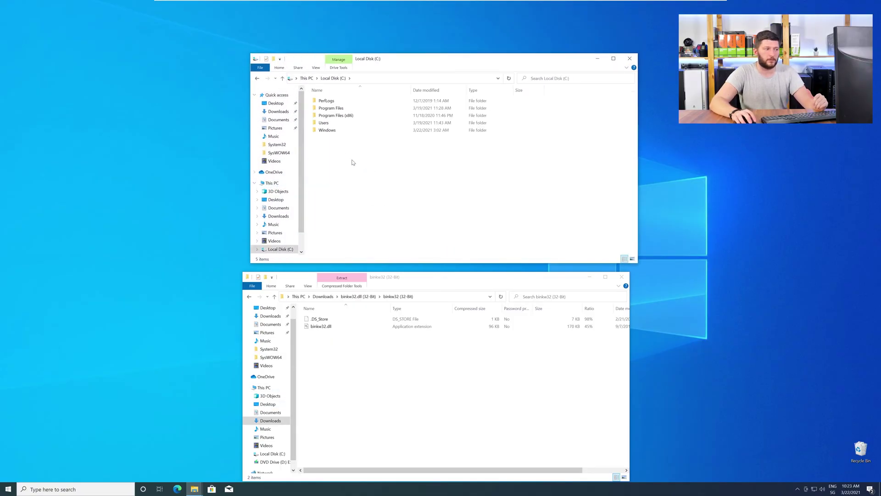
double_click(337, 131)
scroll(350, 178, down, 3)
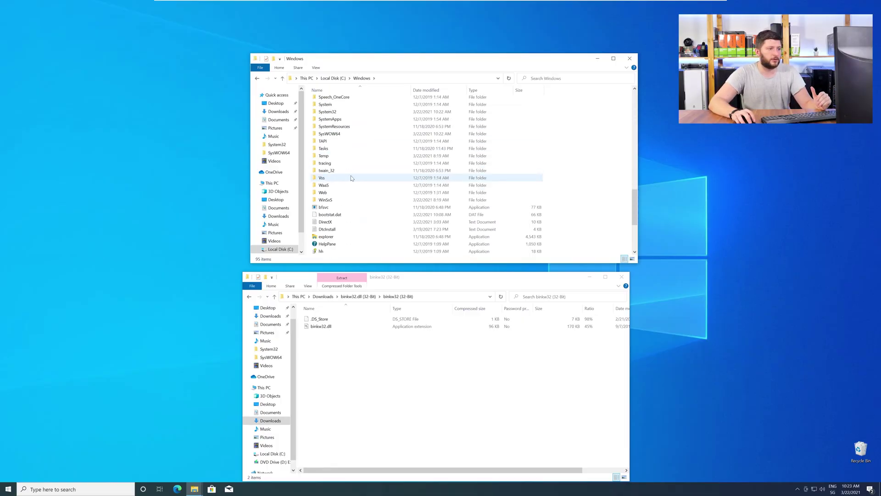
scroll(351, 175, down, 3)
Copy binkw32.dll into System32 and SysWOW64 with admin permission, then close the Windows folder.
click(328, 129)
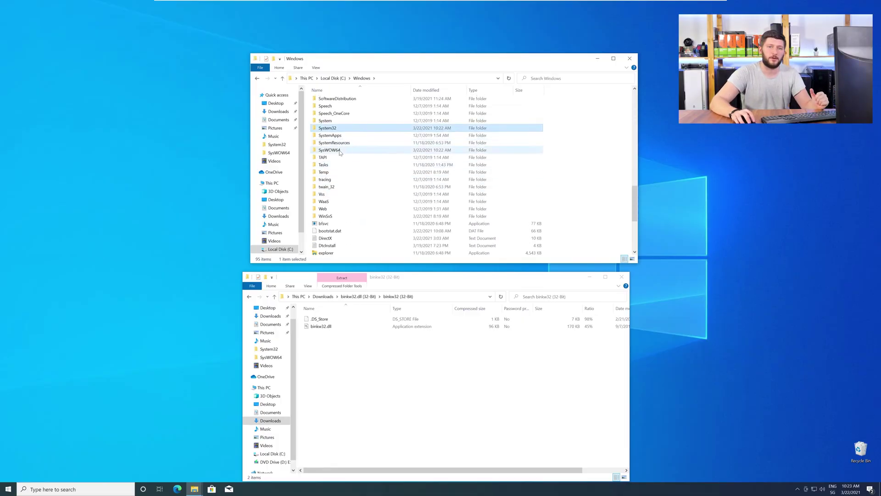
click(340, 151)
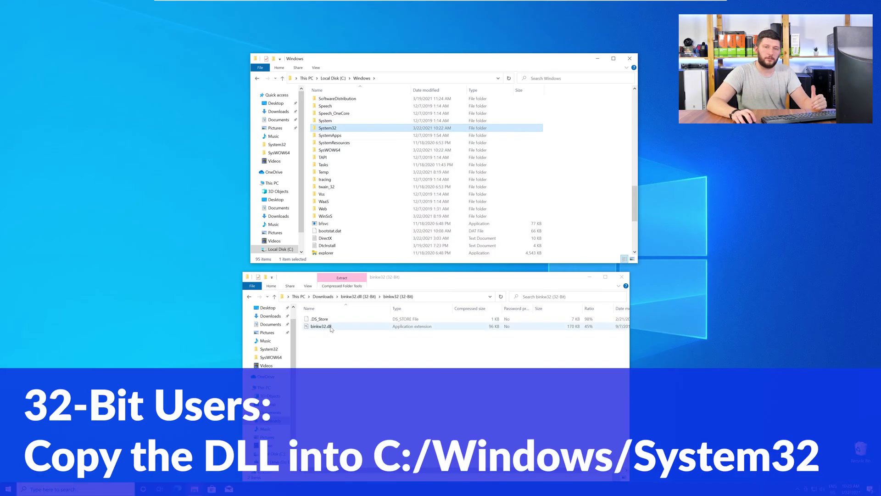
drag(330, 128, 331, 128)
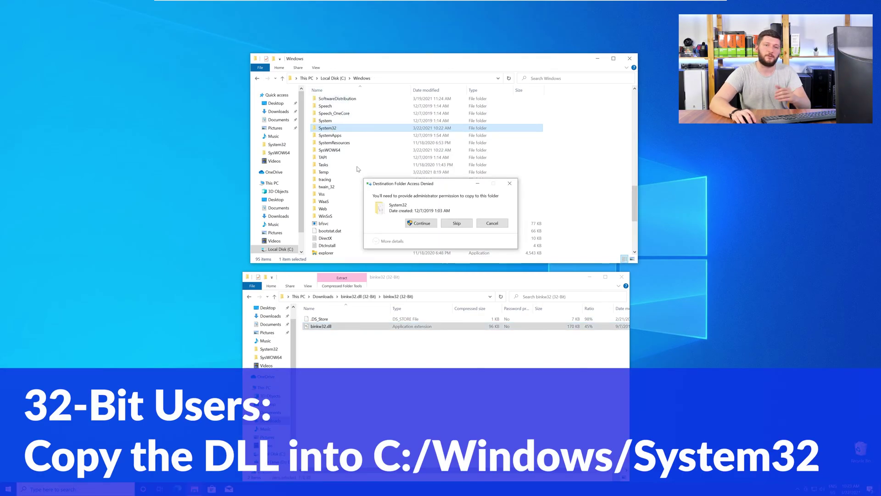
click(421, 223)
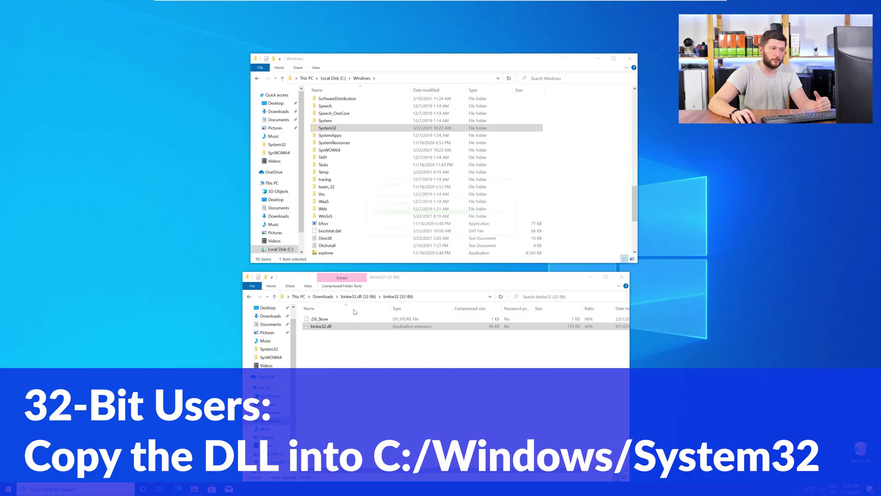
drag(320, 326, 338, 152)
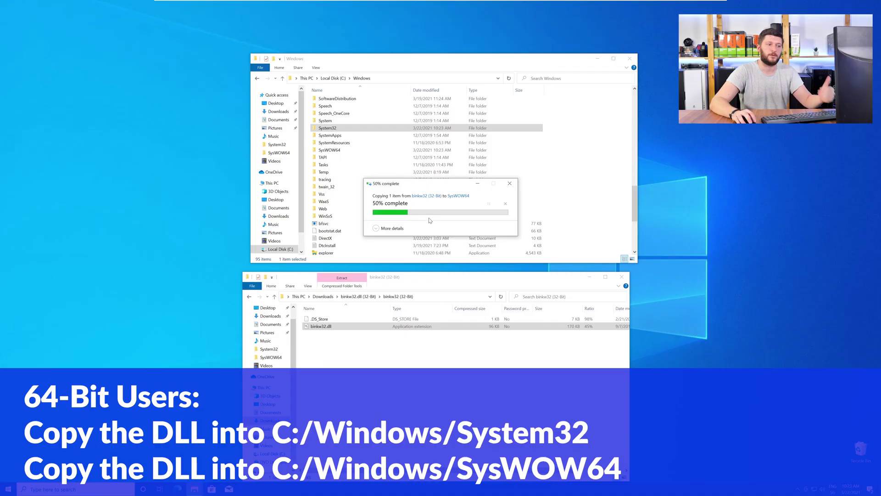
click(630, 58)
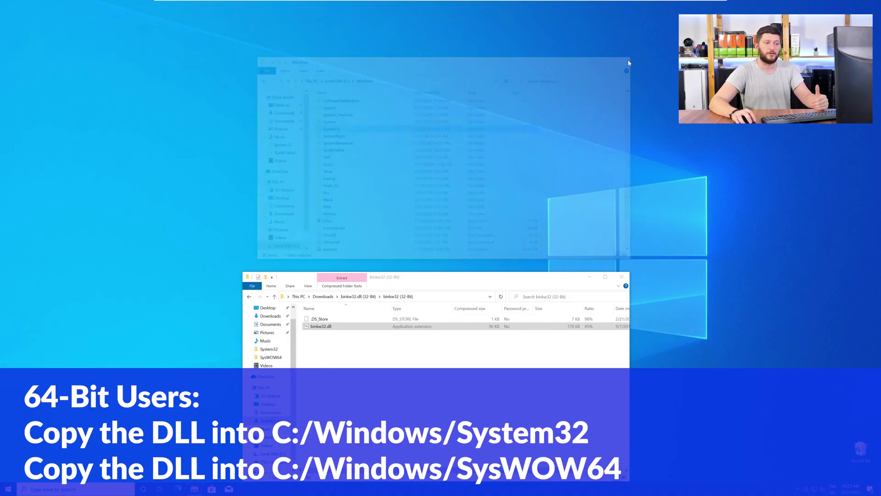
Close the remaining binkw32 archive window.
click(624, 277)
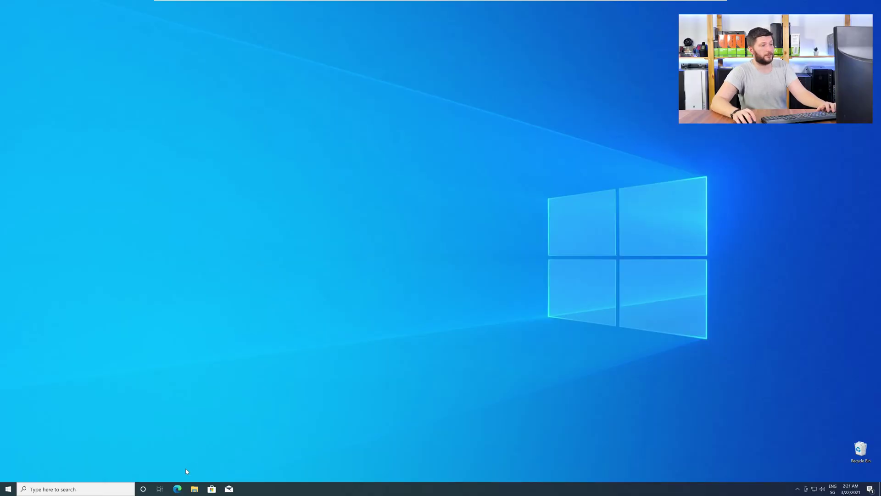
Load the pasted Visual C++ redistributable page in Edge and download vc_redist.x64.exe.
click(177, 489)
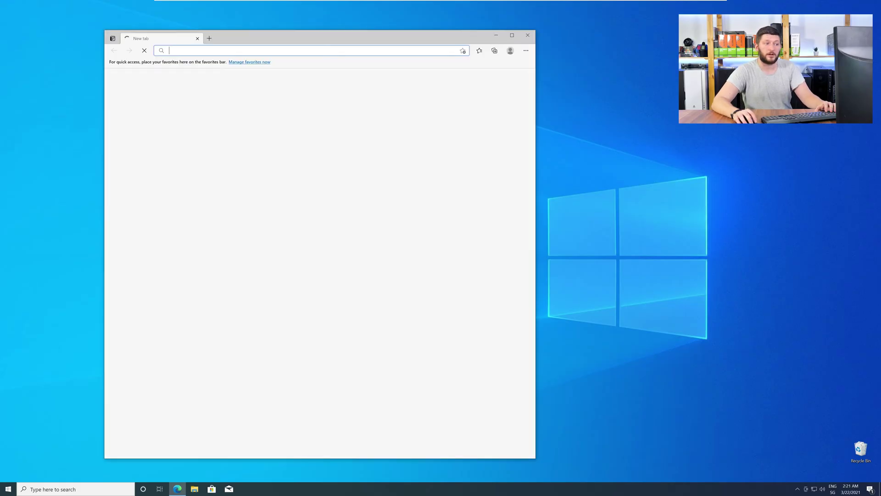
text(https://www.sts-tutorial.com/download/credistributable2019)
key(Return)
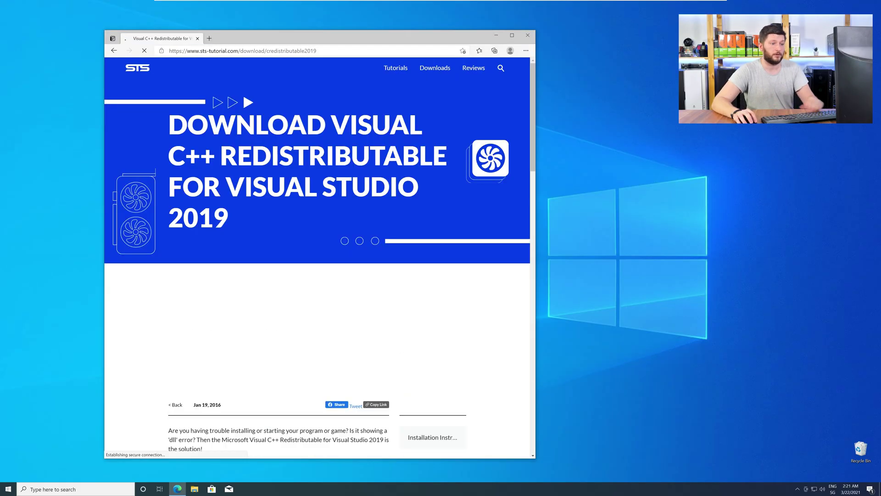
scroll(224, 243, down, 5)
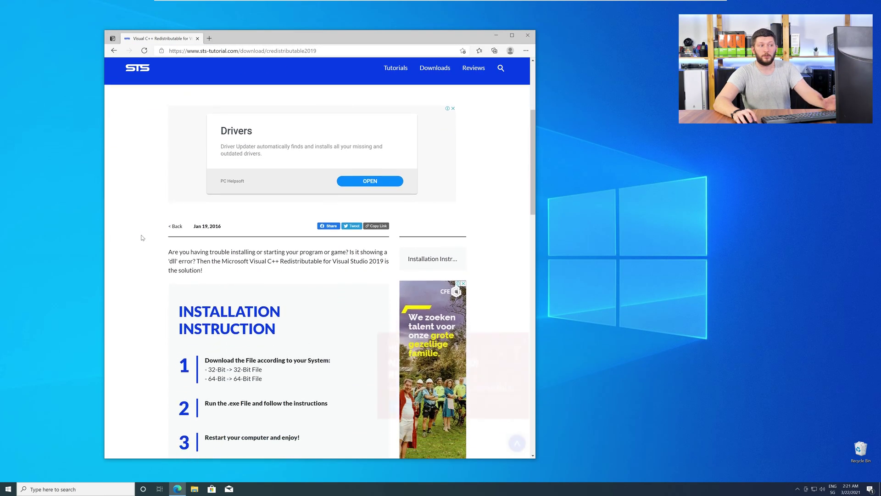
scroll(225, 243, down, 5)
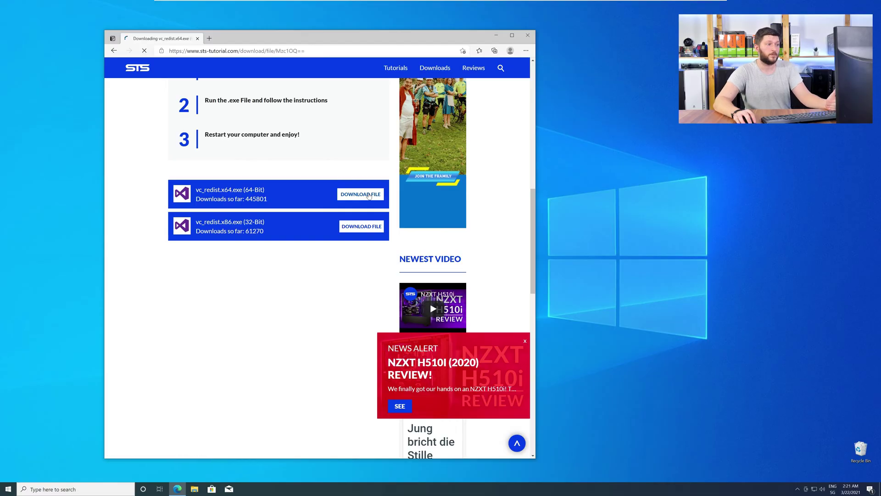
click(360, 194)
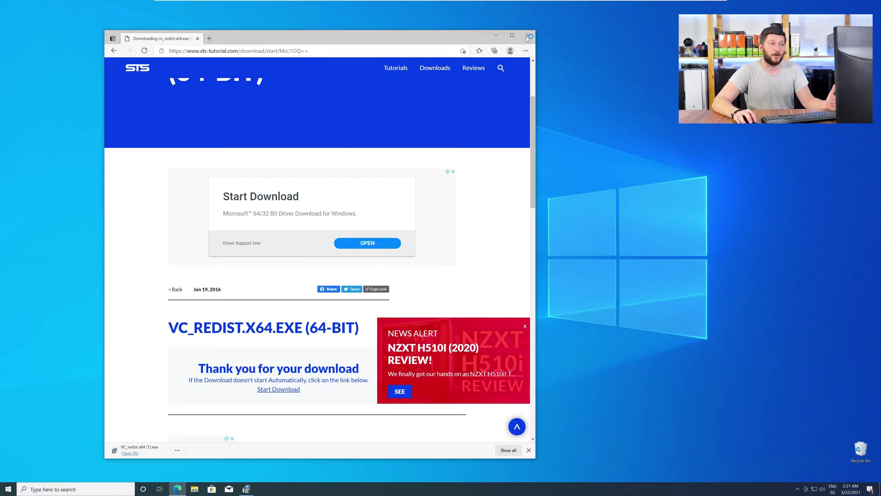
Close Edge and install the x64 redistributable, approving the administrator prompt.
click(528, 37)
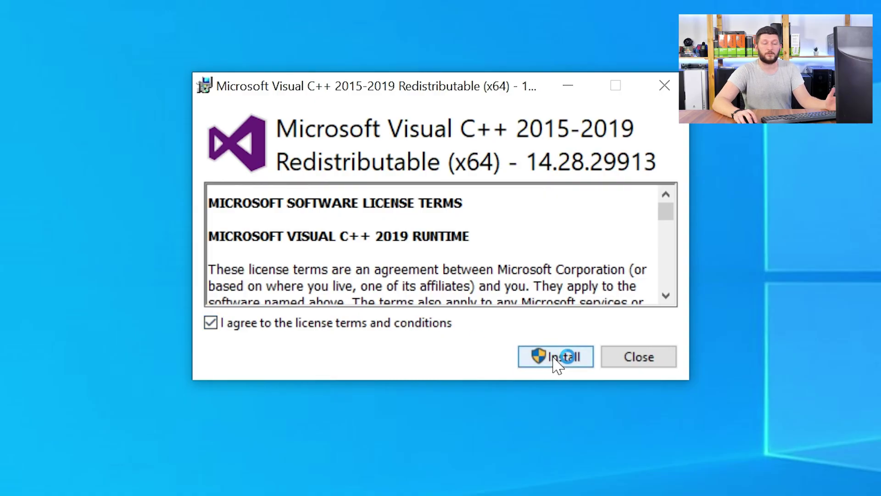
click(557, 359)
click(393, 381)
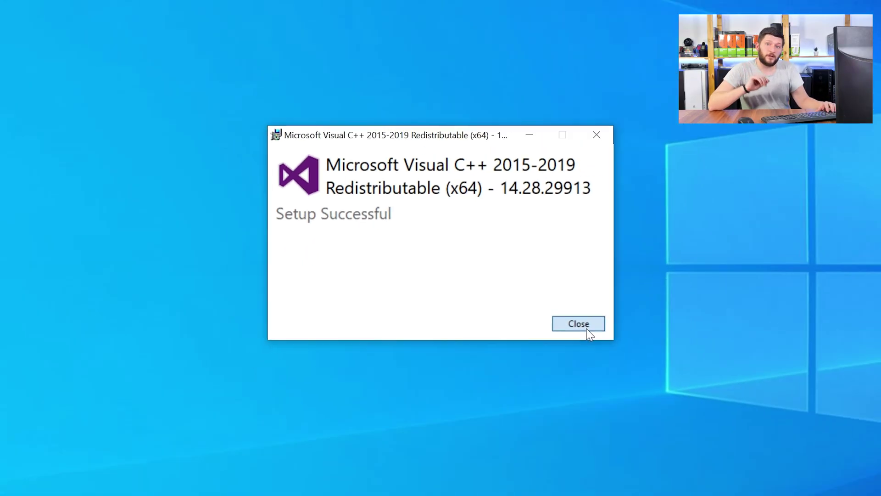
Close the installer window showing Setup Successful.
click(638, 356)
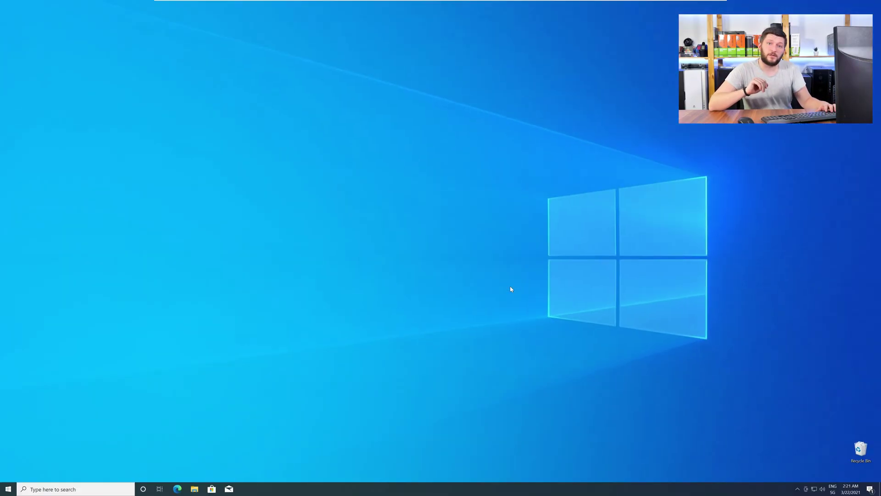